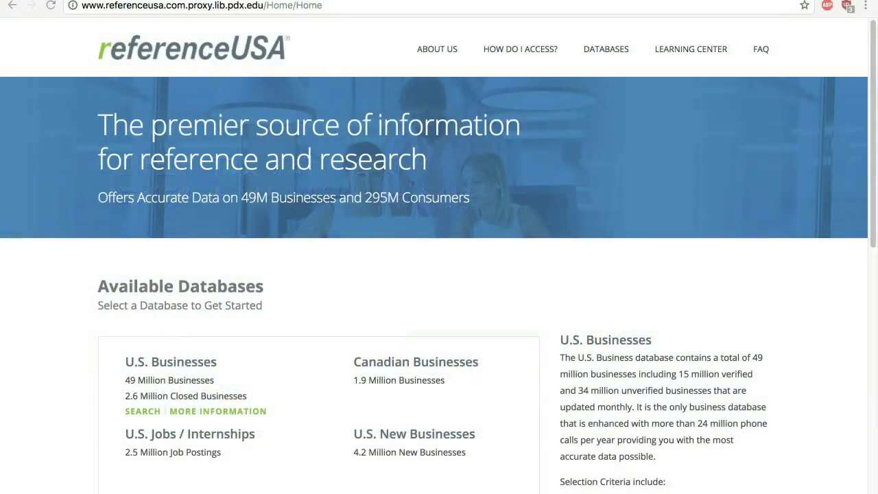
- Open the search form of the U.S. Businesses database and switch it to Advanced Search
scroll(439, 274, down, 4)
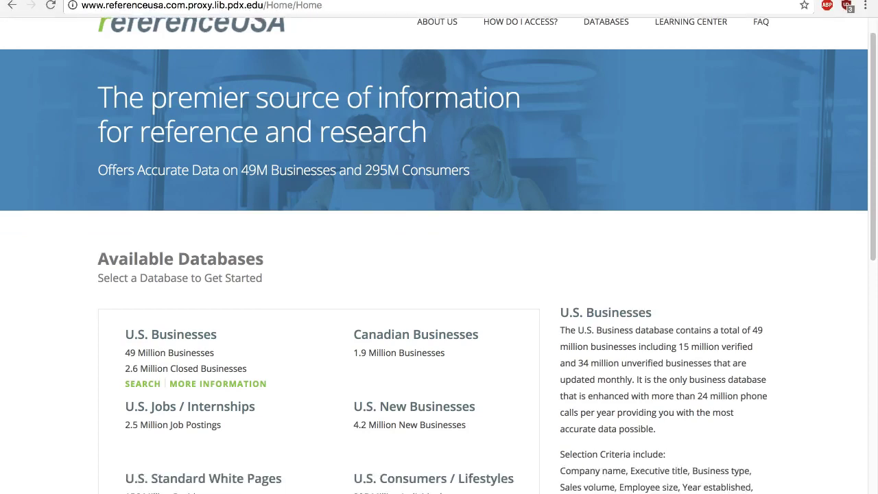
scroll(439, 274, down, 2)
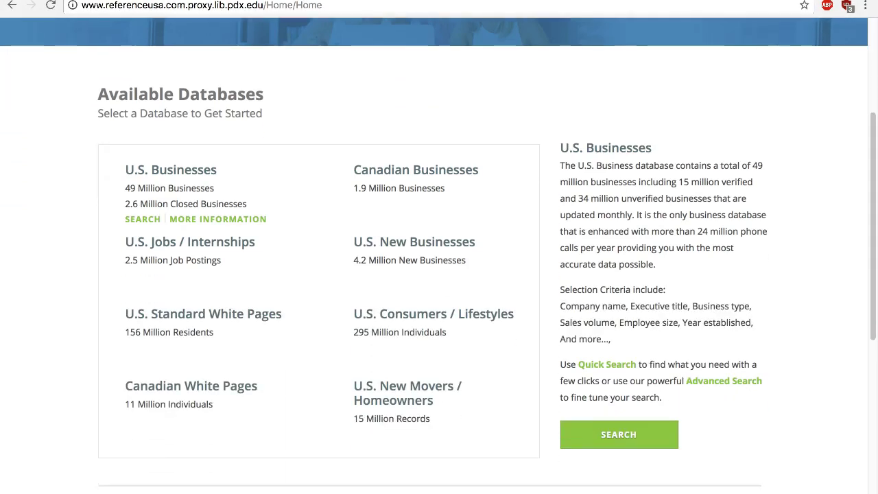
scroll(439, 274, down, 1)
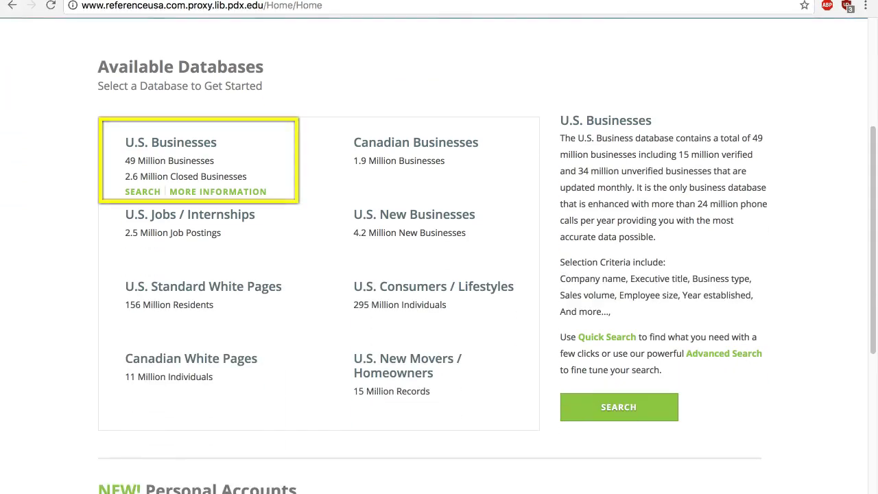
click(264, 168)
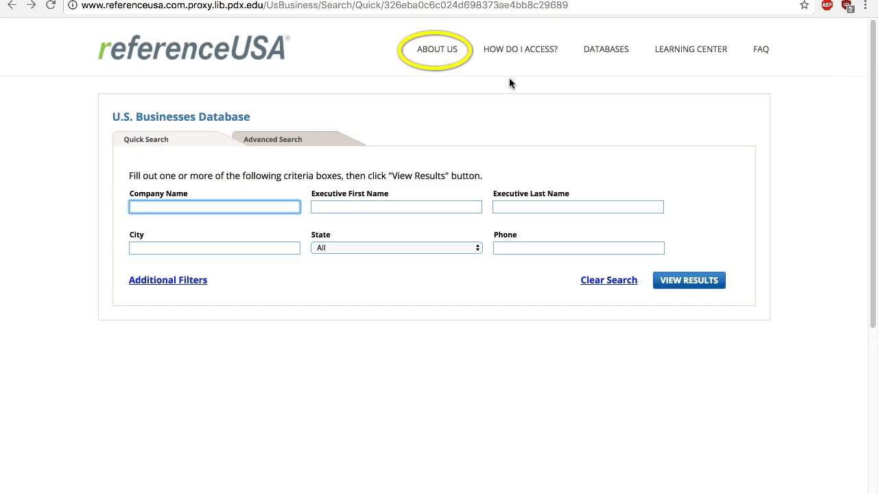
click(448, 52)
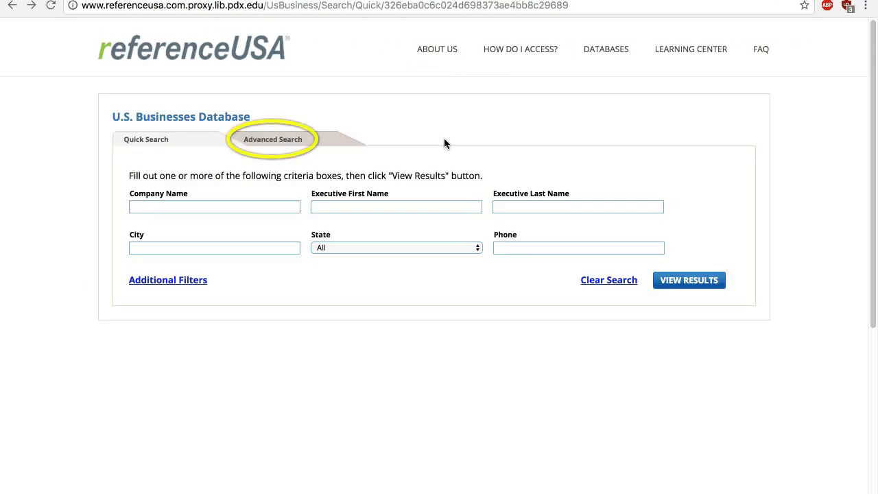
click(301, 145)
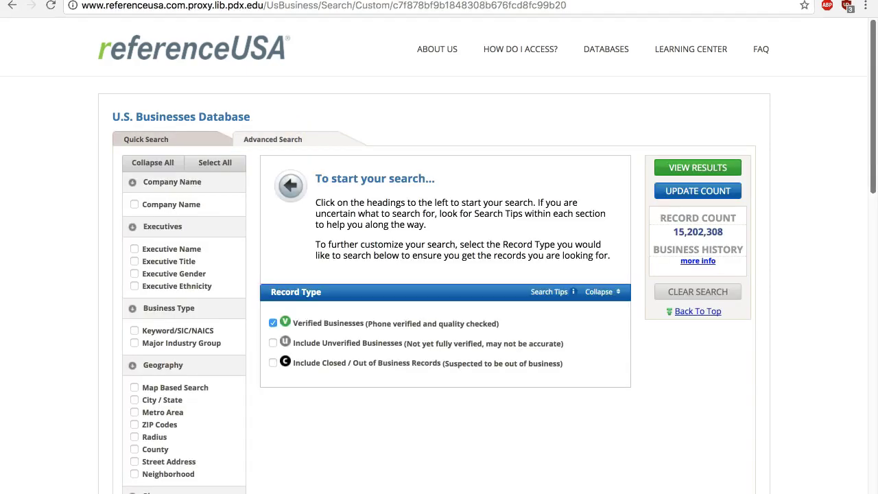
- Add the Keyword/SIC/NAICS criterion under Business Type and search all SICs for "dog sitting"
scroll(439, 274, down, 3)
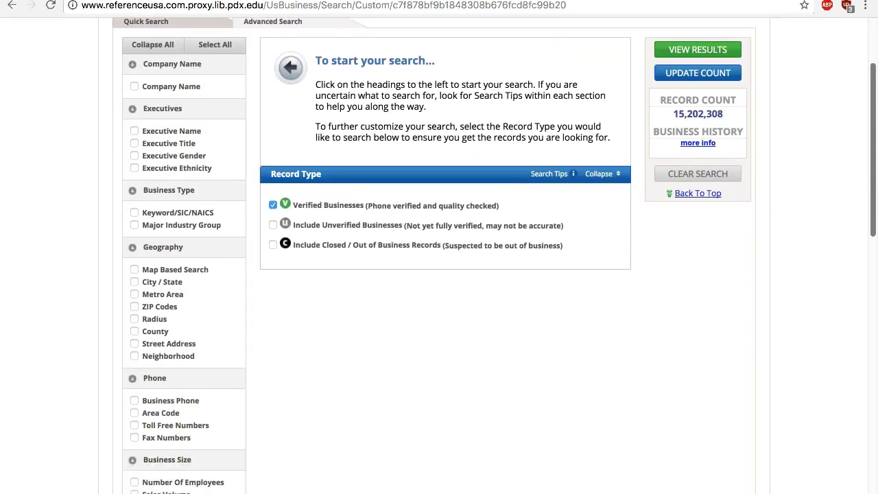
scroll(439, 275, down, 1)
scroll(874, 300, down, 1)
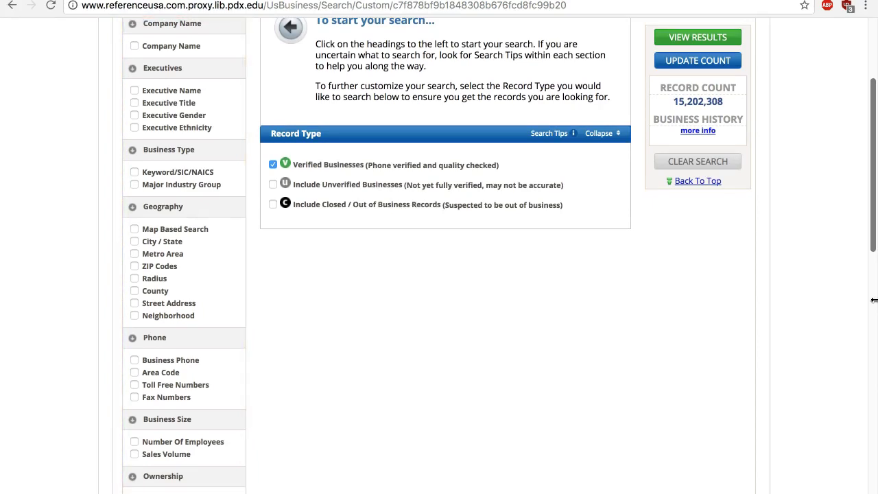
scroll(874, 300, down, 5)
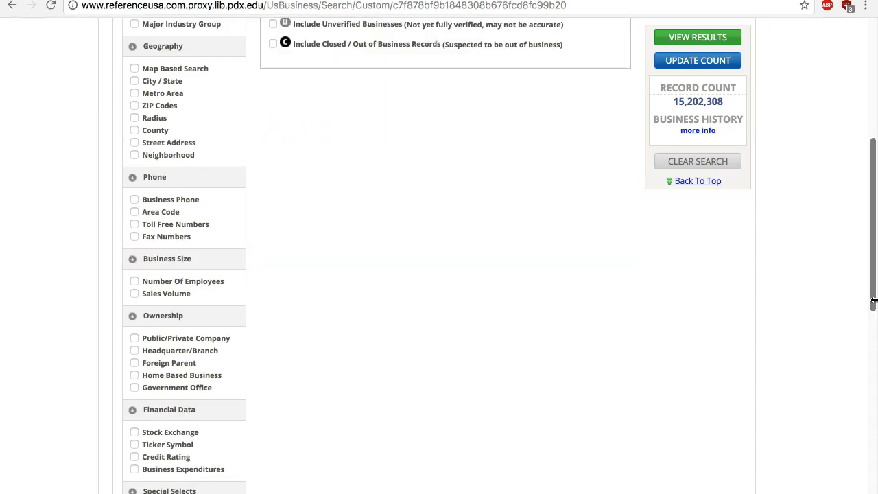
scroll(868, 274, up, 10)
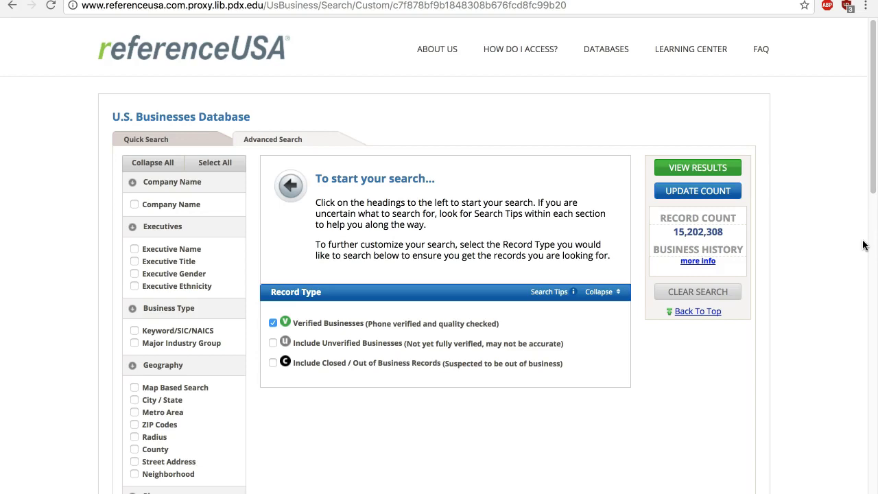
click(174, 332)
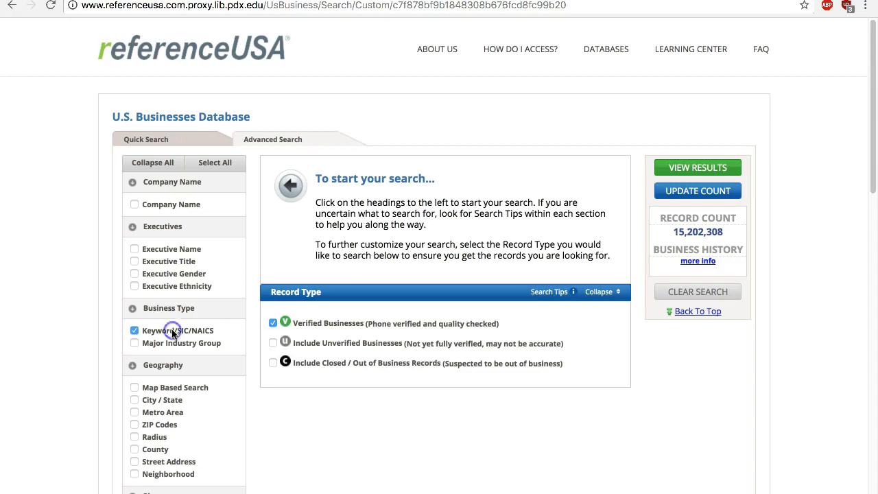
scroll(472, 208, down, 1)
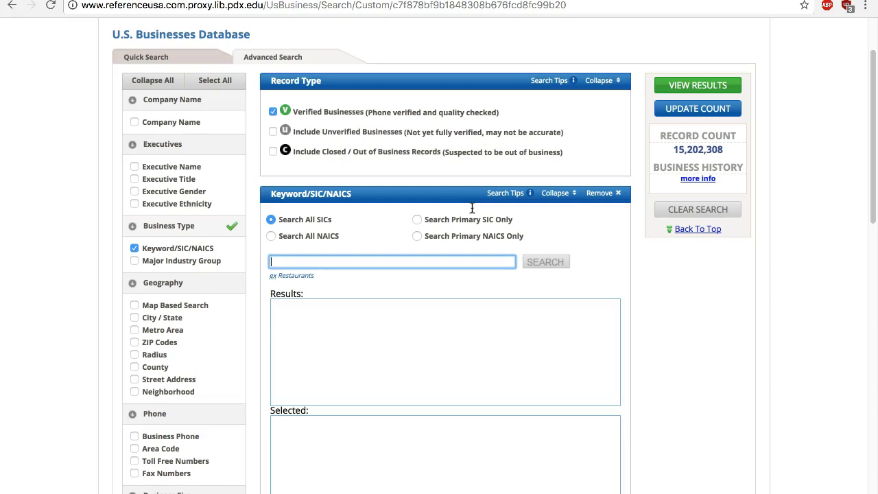
text(dog )
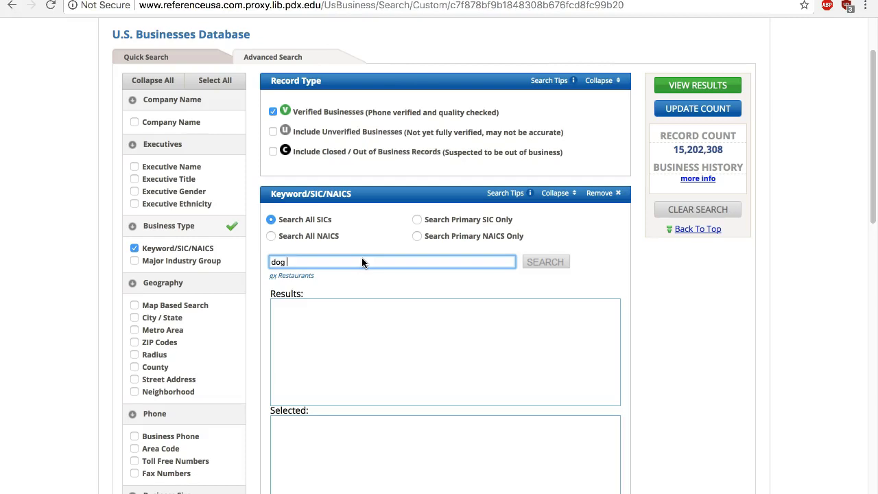
text(sitting)
key(Return)
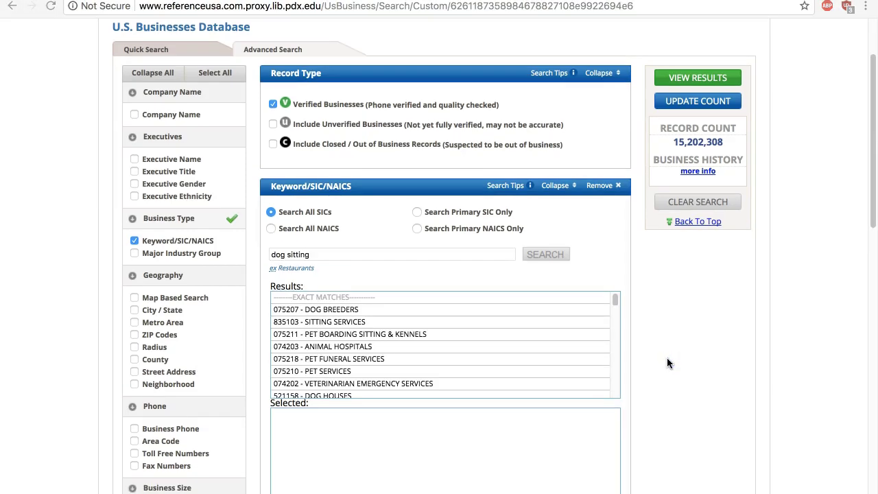
- Add the codes 075211 - Pet Boarding Sitting & Kennels and 729938 - Dog Walkers to the selected SIC list
click(615, 300)
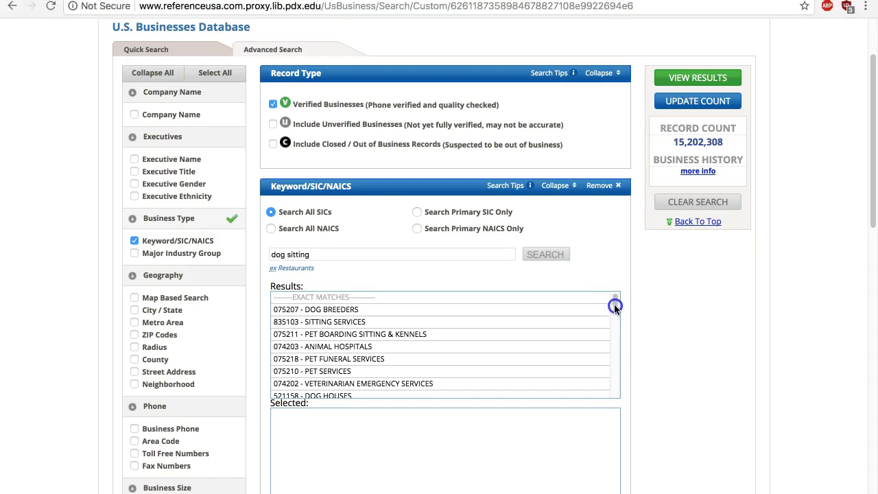
scroll(615, 305, down, 2)
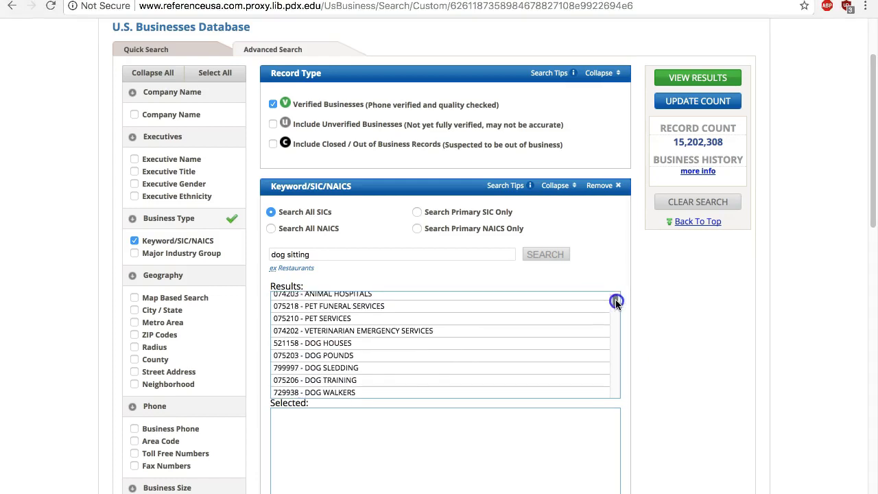
scroll(616, 302, up, 2)
click(398, 336)
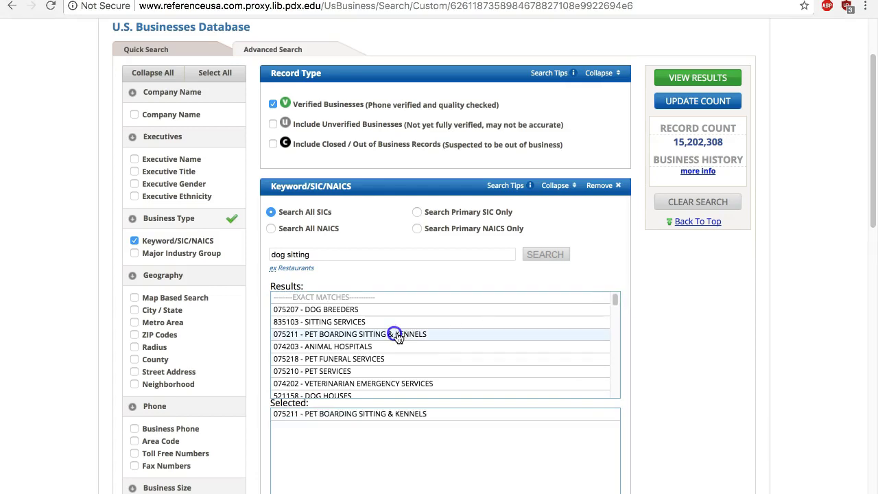
click(615, 358)
click(339, 354)
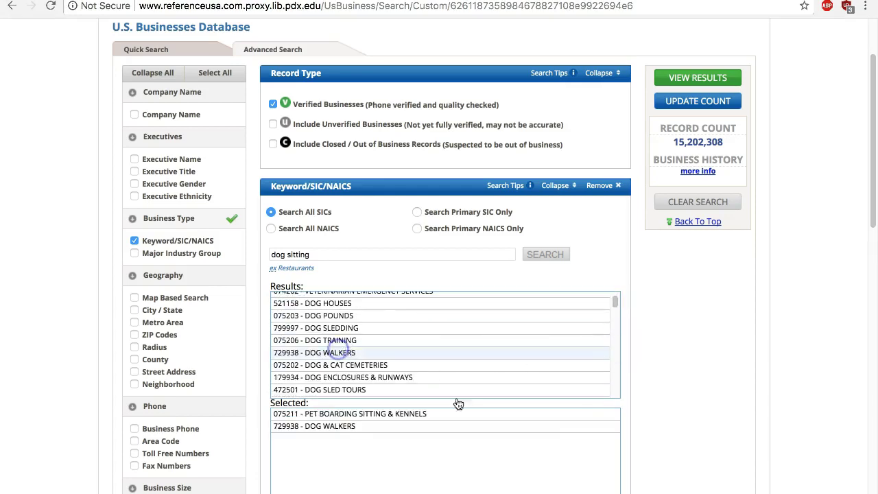
- Add 799997 - Dog Sledding to the selected SIC list and remove it again
click(659, 412)
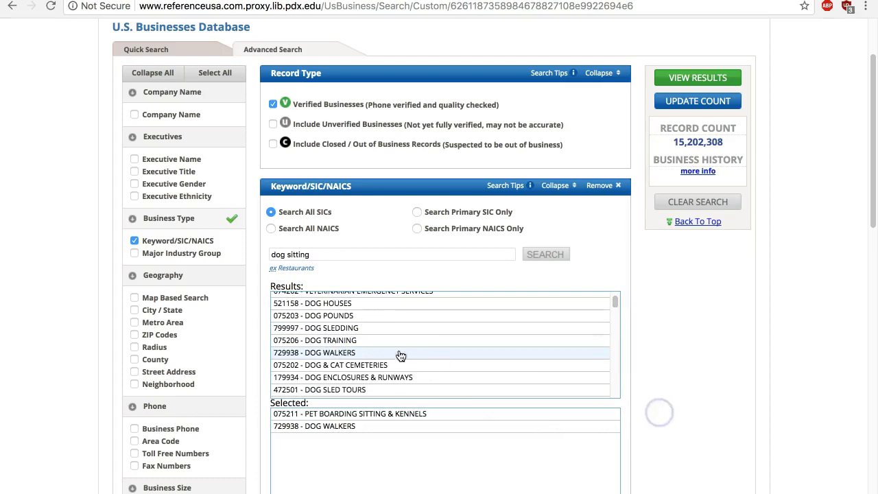
click(314, 329)
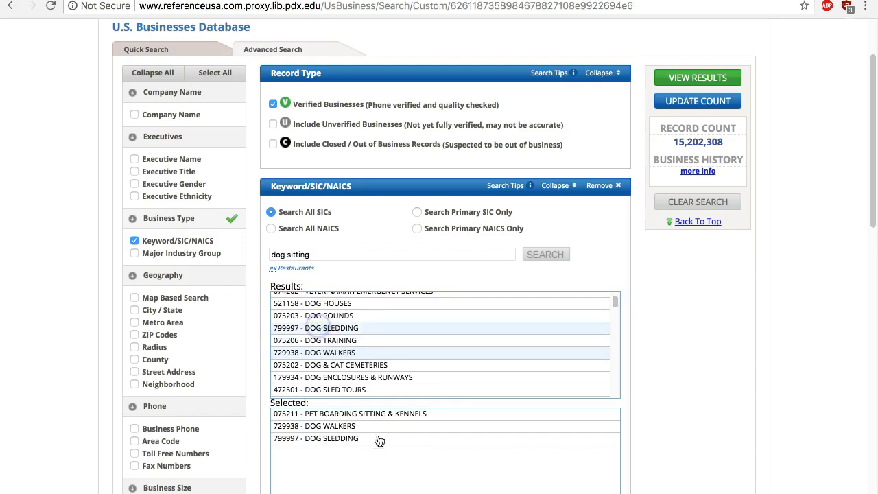
click(333, 439)
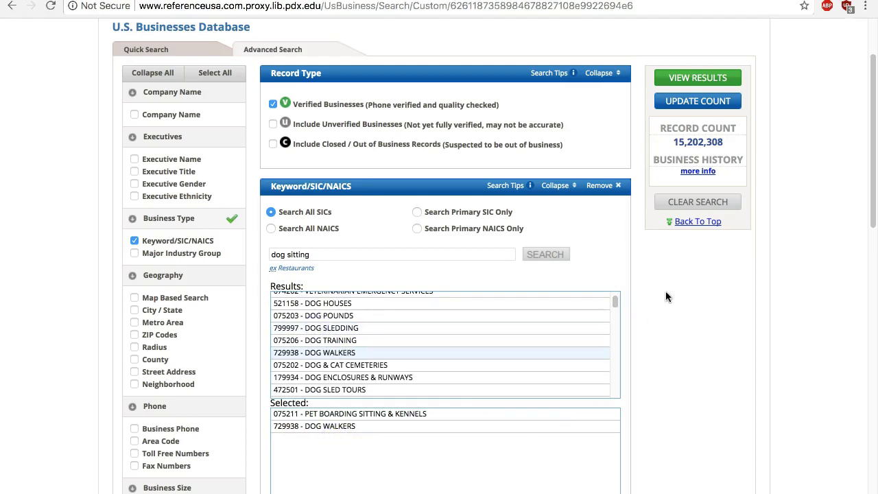
- Add the City / State criterion under Geography and search it for "portland"
scroll(665, 296, down, 2)
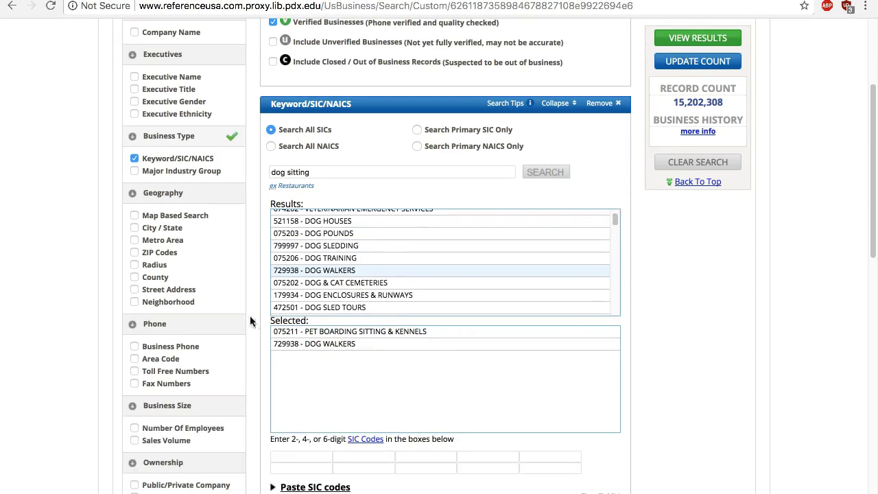
click(164, 228)
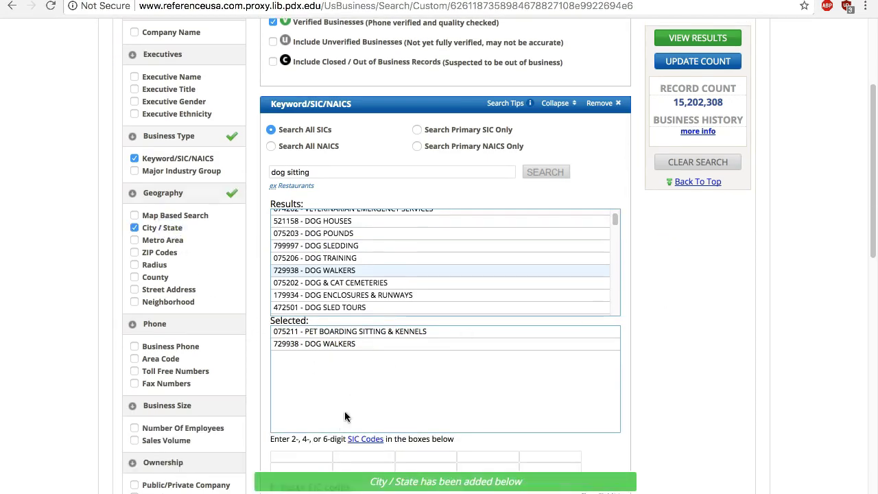
scroll(345, 416, down, 3)
click(304, 353)
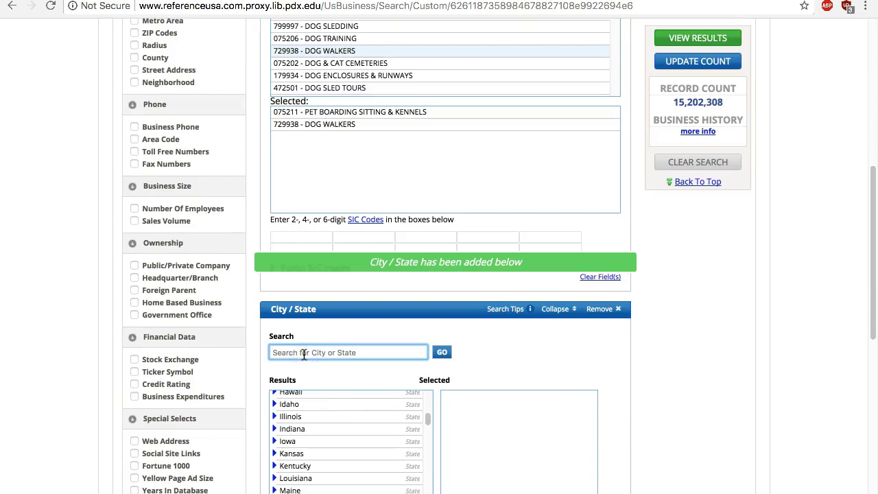
text(portland)
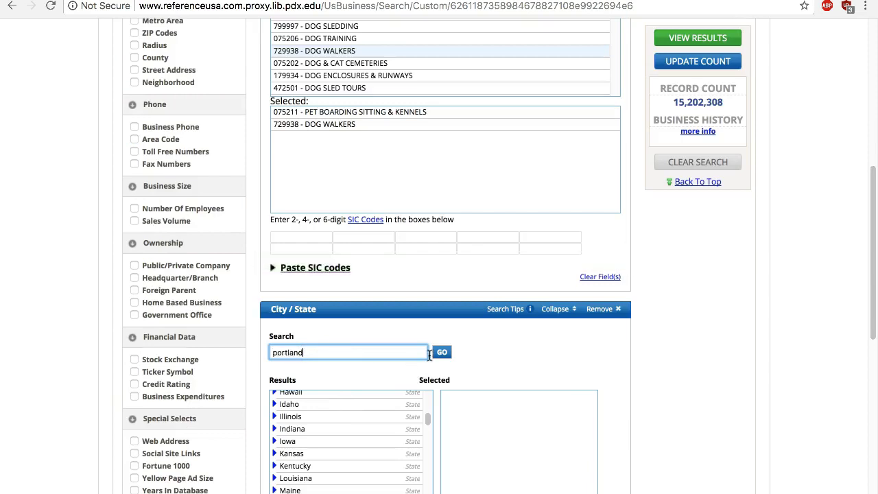
click(439, 353)
- Select Portland, OR from the matching cities as the location to filter by
scroll(483, 353, down, 1)
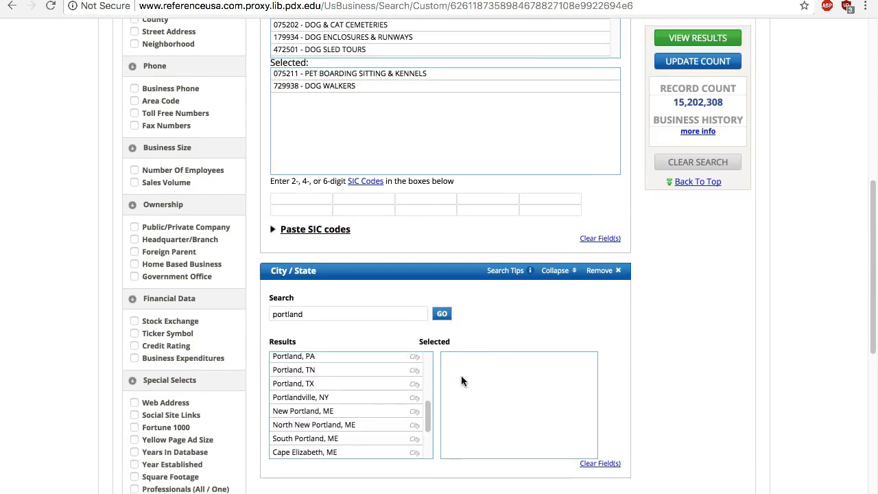
drag(429, 407, 430, 395)
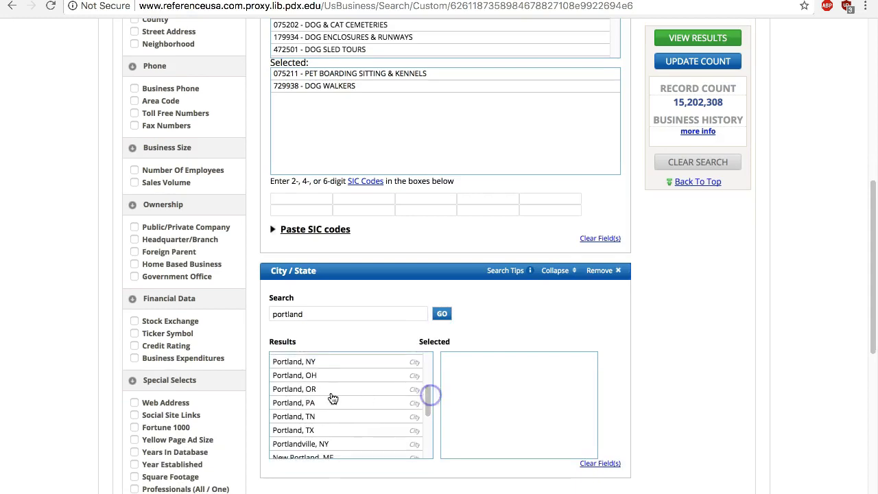
click(327, 389)
click(699, 339)
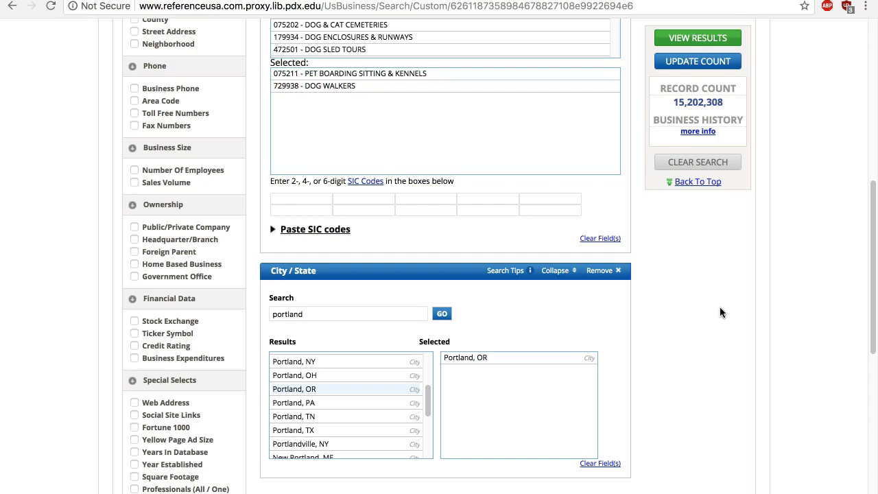
- Update the record count for the chosen criteria and view the search results
scroll(720, 310, up, 2)
click(689, 62)
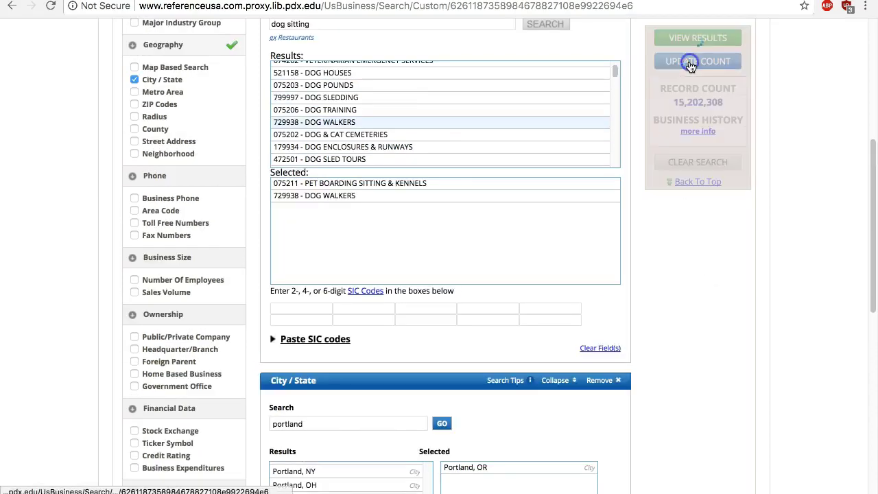
scroll(766, 99, up, 1)
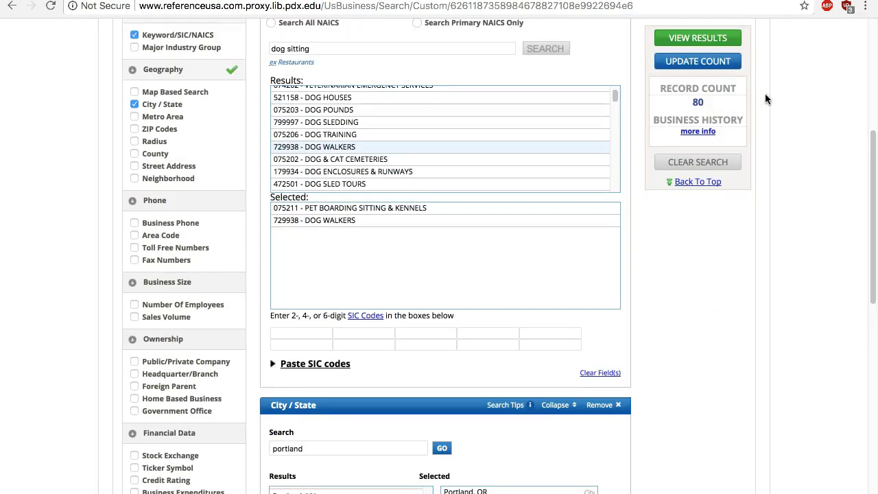
click(693, 39)
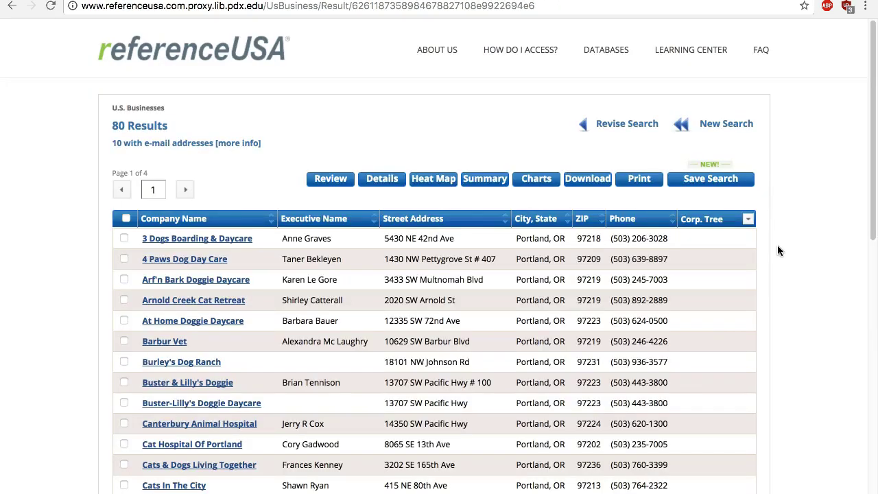
- Look over the first page of results and open the record for 3 Dogs Boarding & Daycare
scroll(777, 250, down, 2)
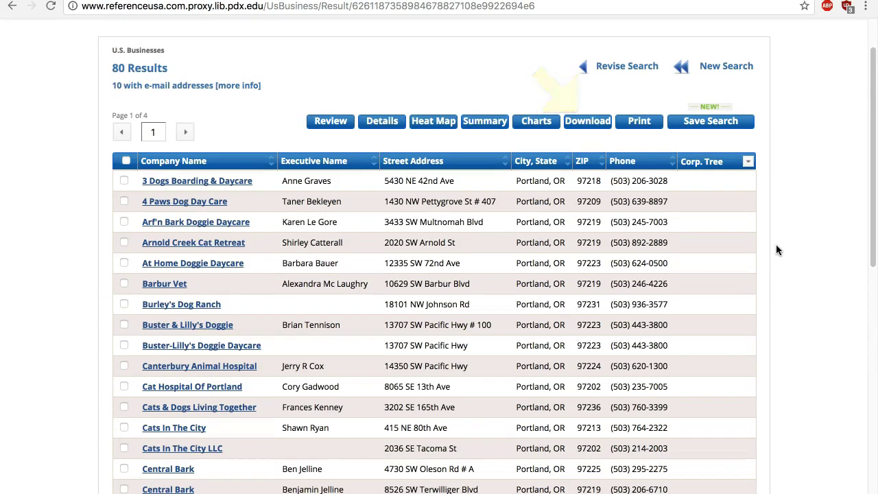
scroll(776, 249, down, 10)
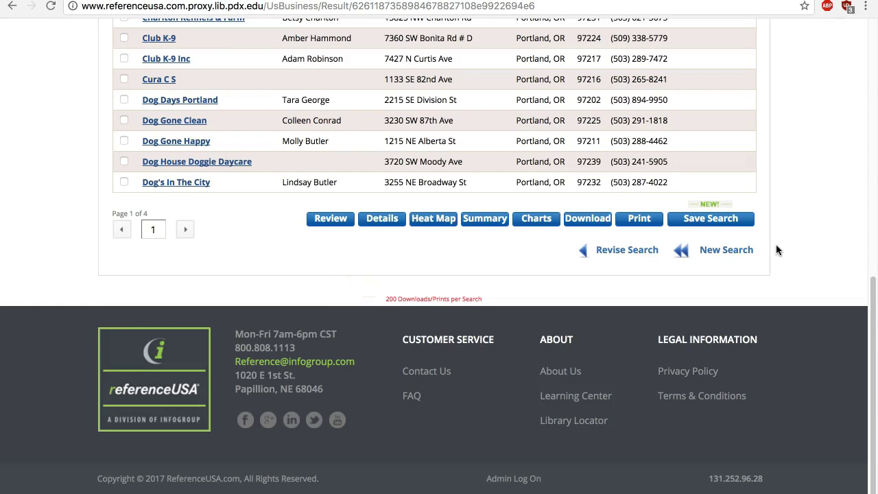
scroll(776, 245, up, 10)
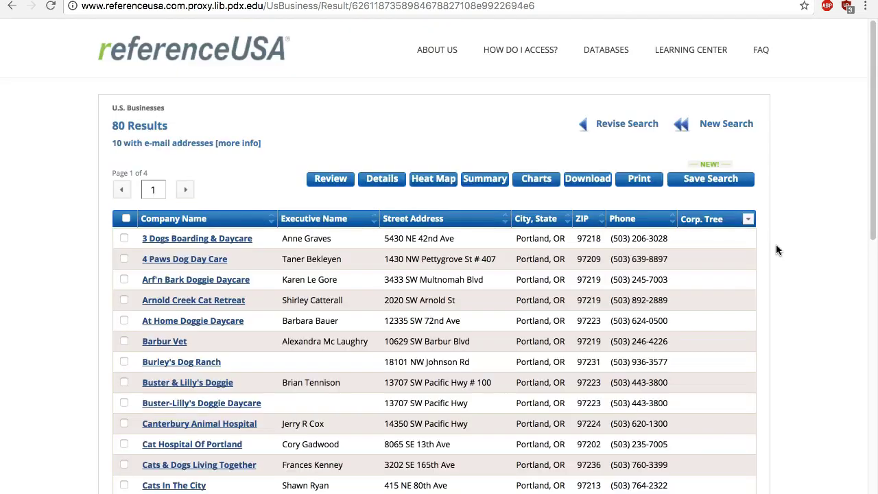
click(233, 239)
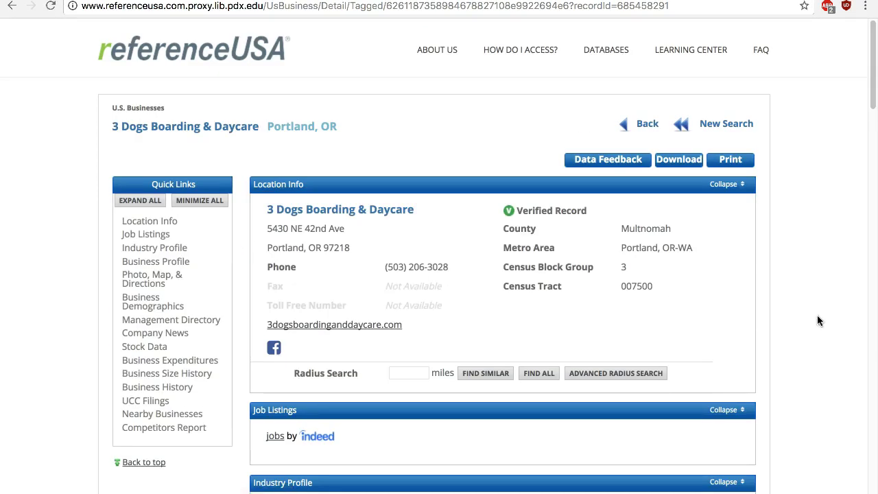
- Read through the 3 Dogs Boarding & Daycare record, examining its location info, industry profile, business demographics, hours of operation and management directory
scroll(817, 314, down, 3)
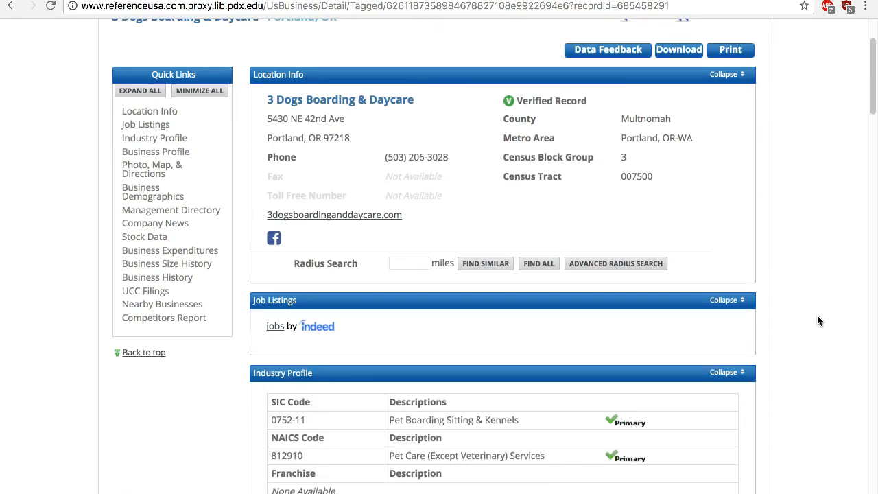
scroll(817, 315, down, 1)
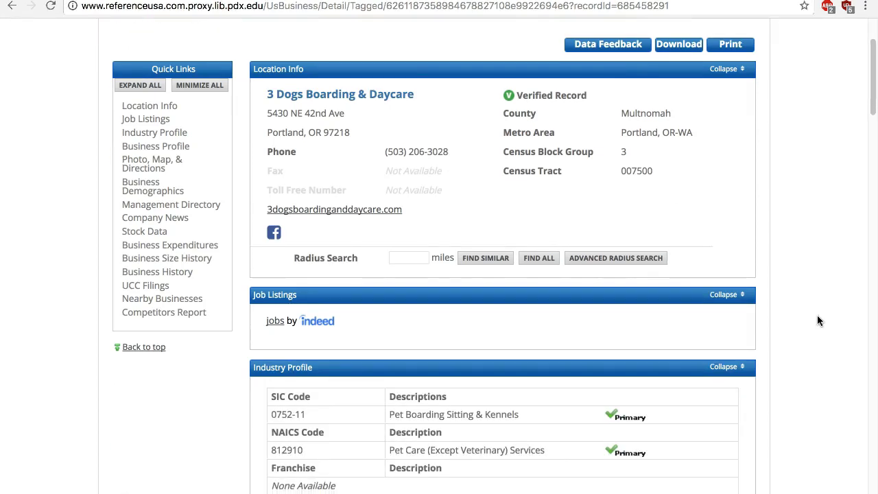
scroll(817, 320, down, 3)
scroll(817, 320, up, 2)
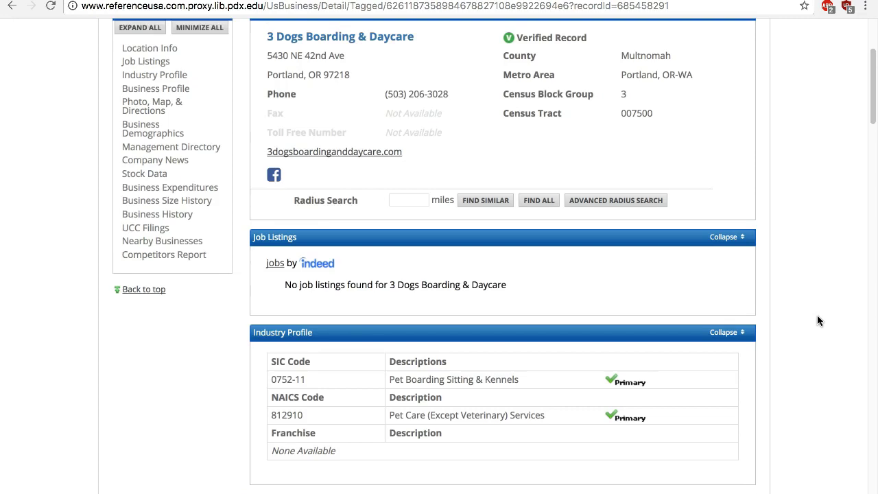
scroll(817, 321, down, 4)
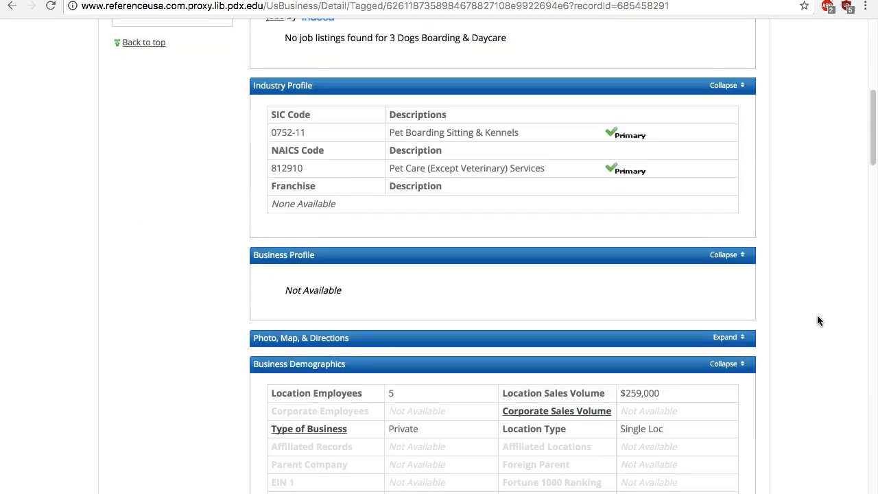
scroll(817, 320, down, 1)
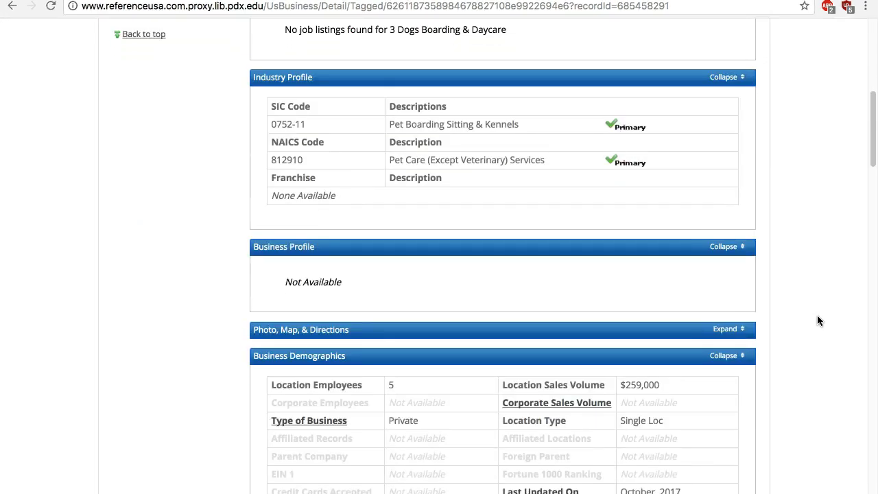
scroll(835, 409, down, 5)
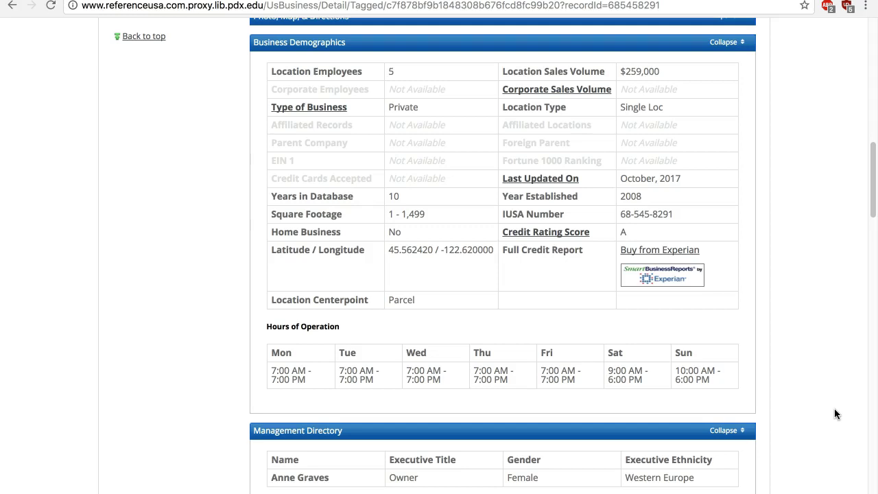
scroll(834, 413, down, 5)
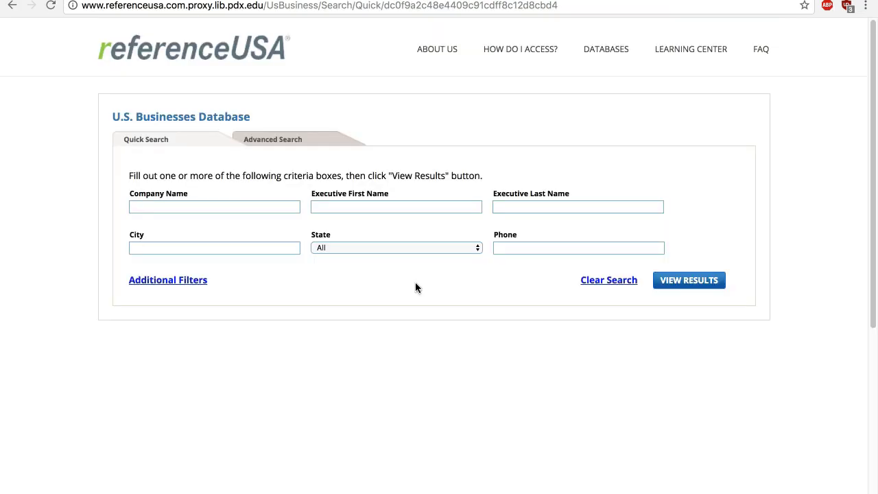
- Run a quick search for the company name "pizza hut" and open the corporate tree of the first listed Pizza Hut in Anchorage, AK
click(166, 206)
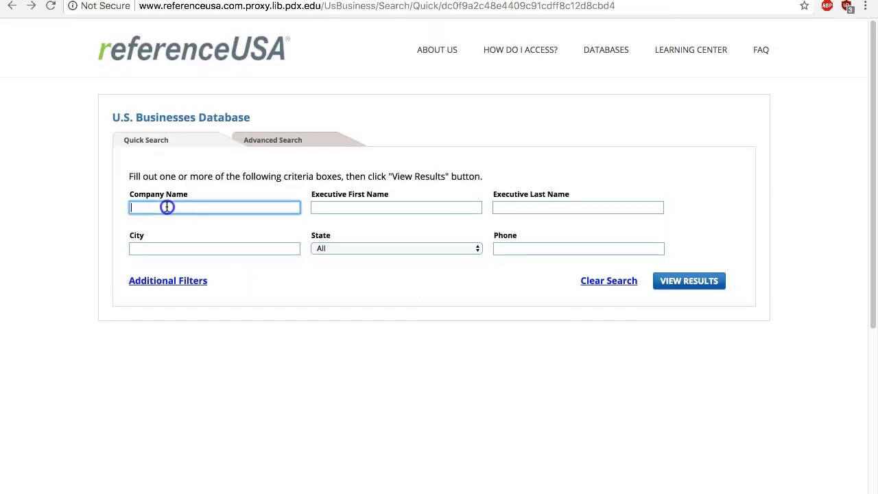
text(pizza hut)
key(Return)
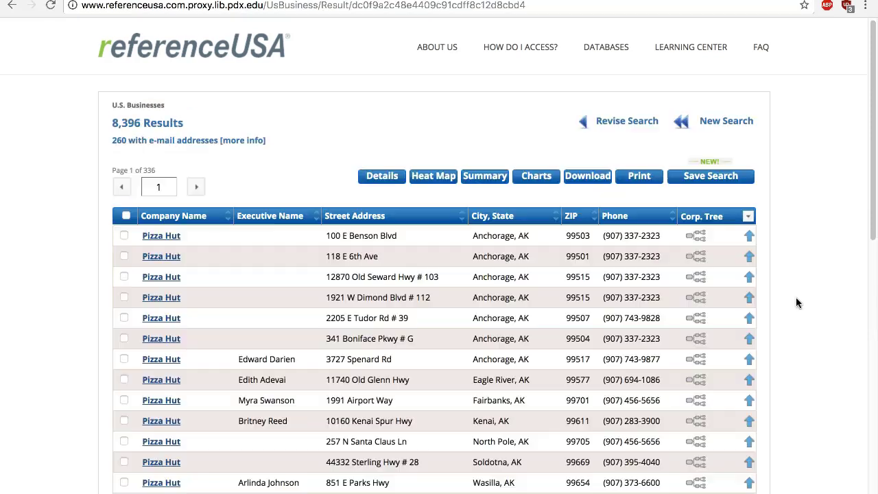
scroll(795, 297, down, 1)
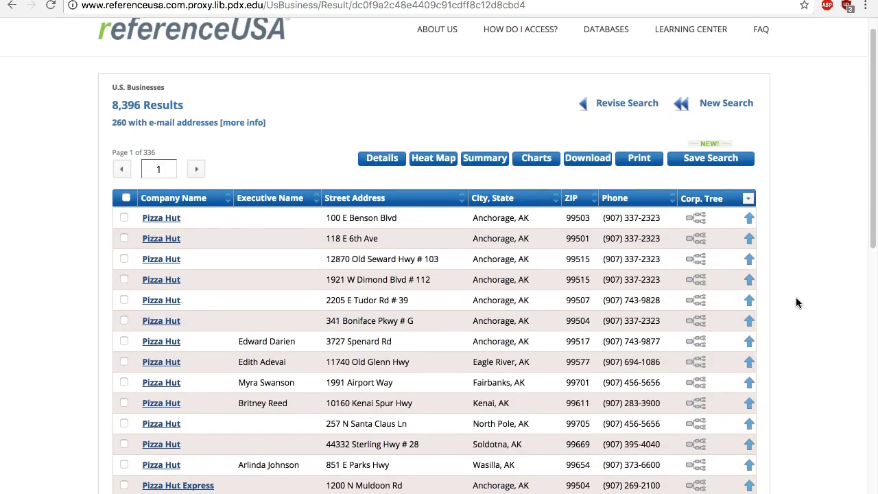
click(699, 218)
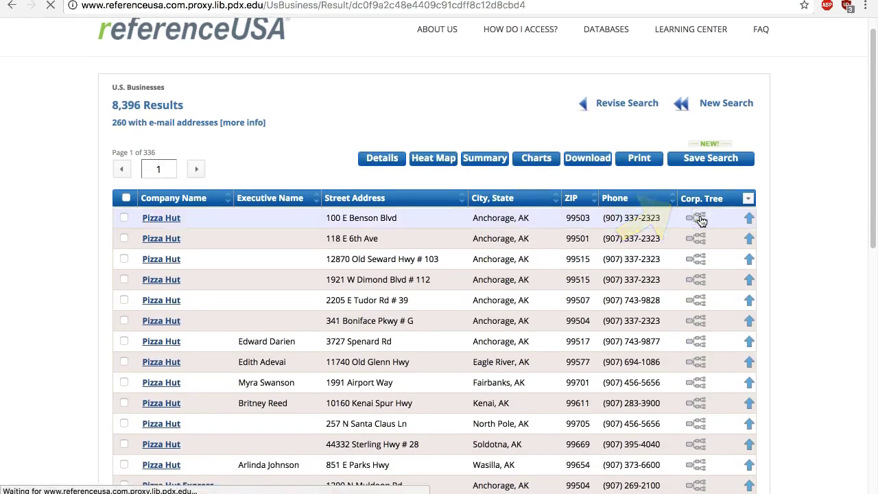